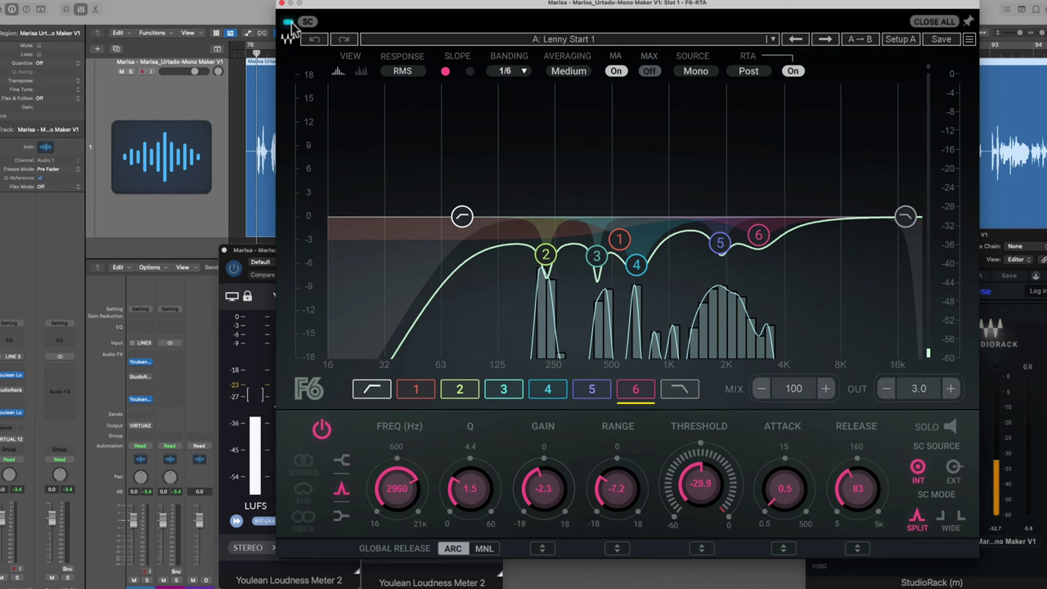
Step: Bring the StudioRack window forward and bypass both the F6-RTA and the Scheps Omni Channel
click(135, 382)
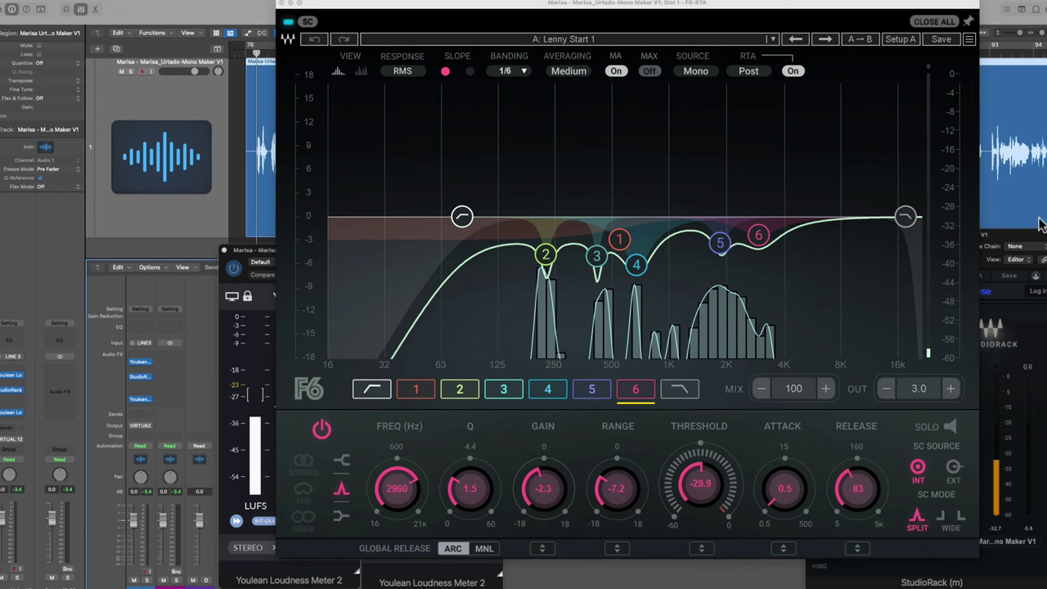
click(1008, 237)
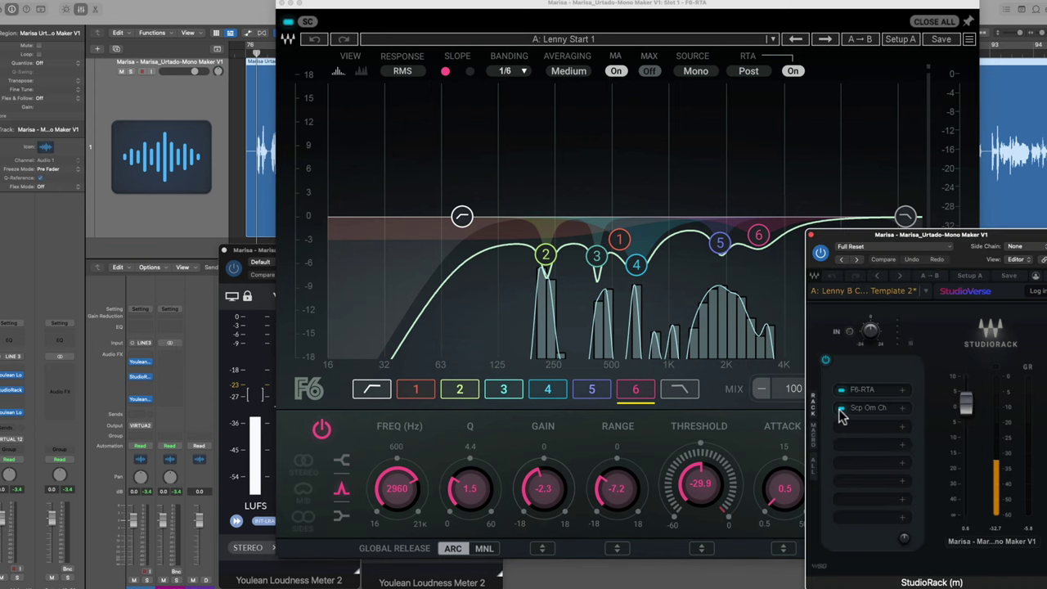
click(841, 389)
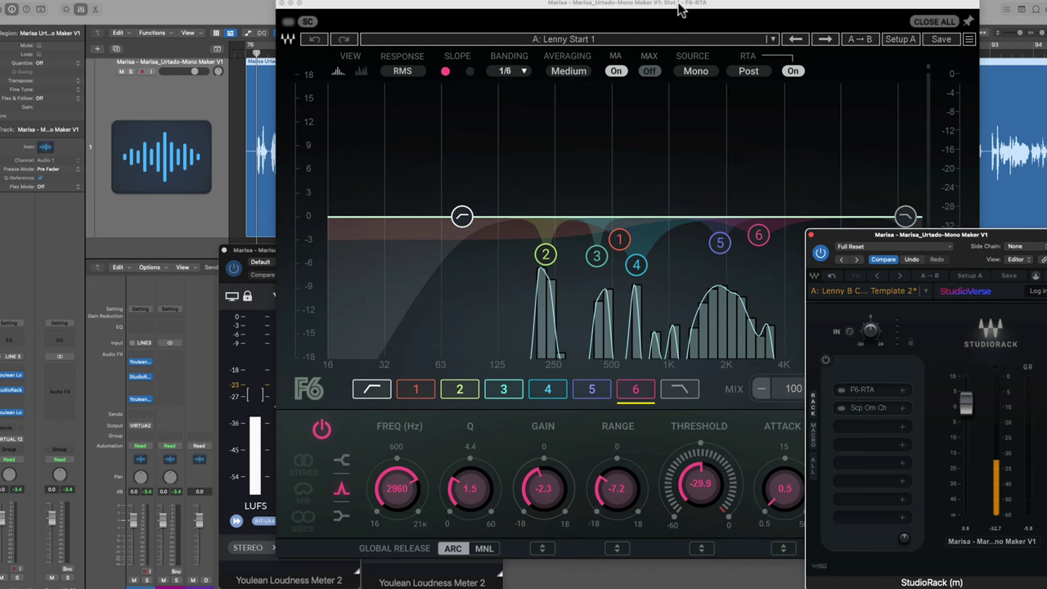
Step: Set the F6-RTA interface size to 150% and move its window clear of the StudioRack window
click(967, 39)
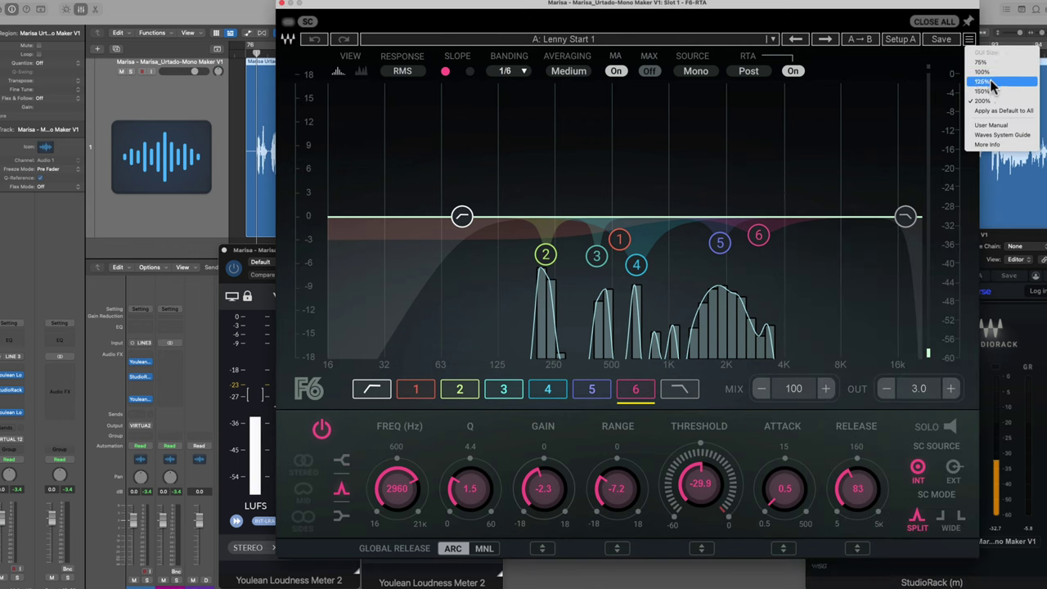
click(993, 96)
drag(775, 11, 694, 122)
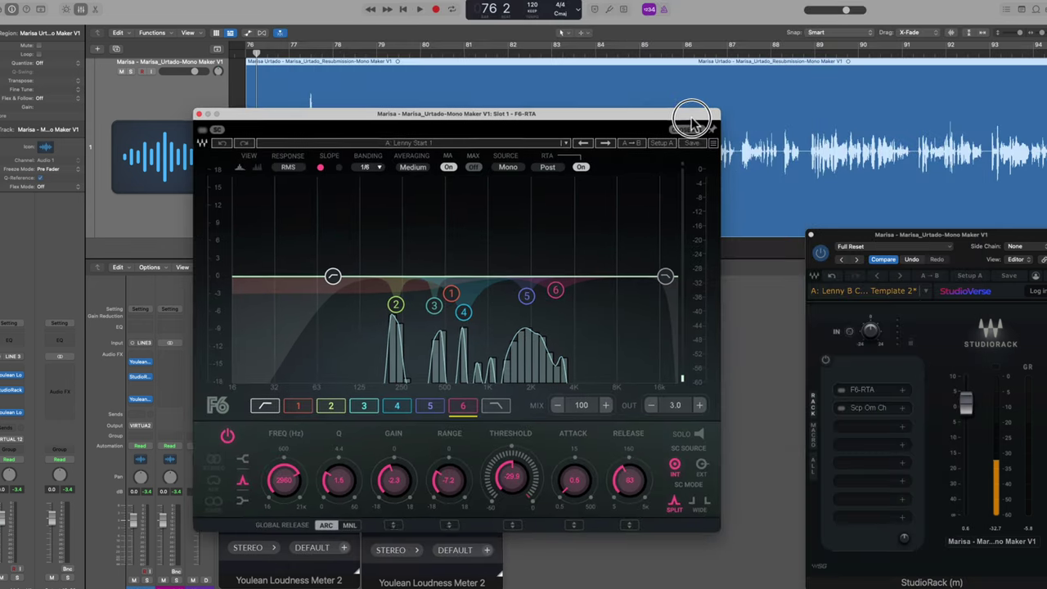
Step: Turn on cycle playback from bar 76 and play the vocal while switching the F6-RTA on, off and on again
click(413, 49)
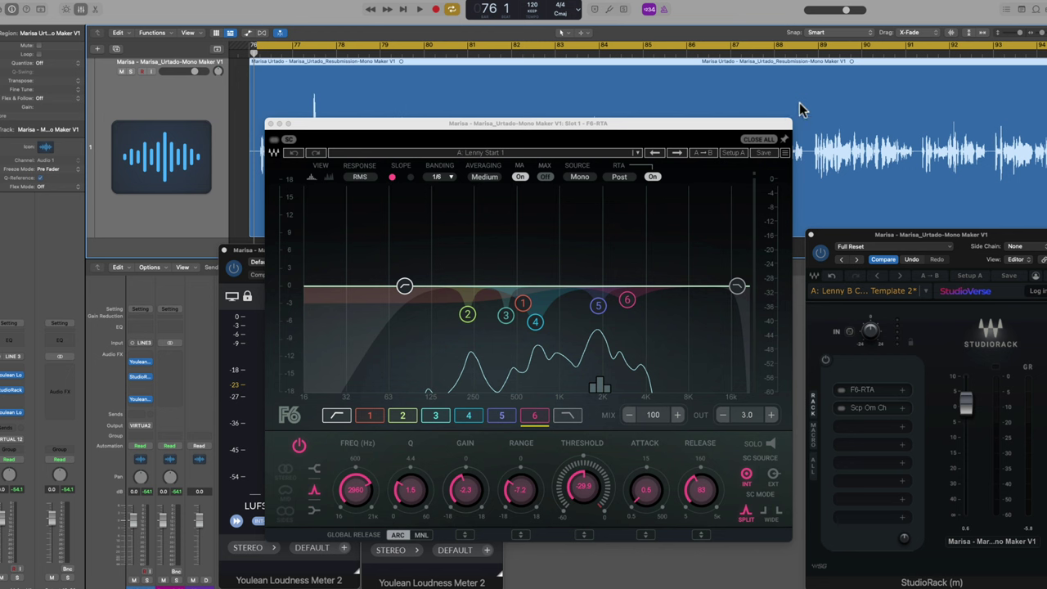
key(space)
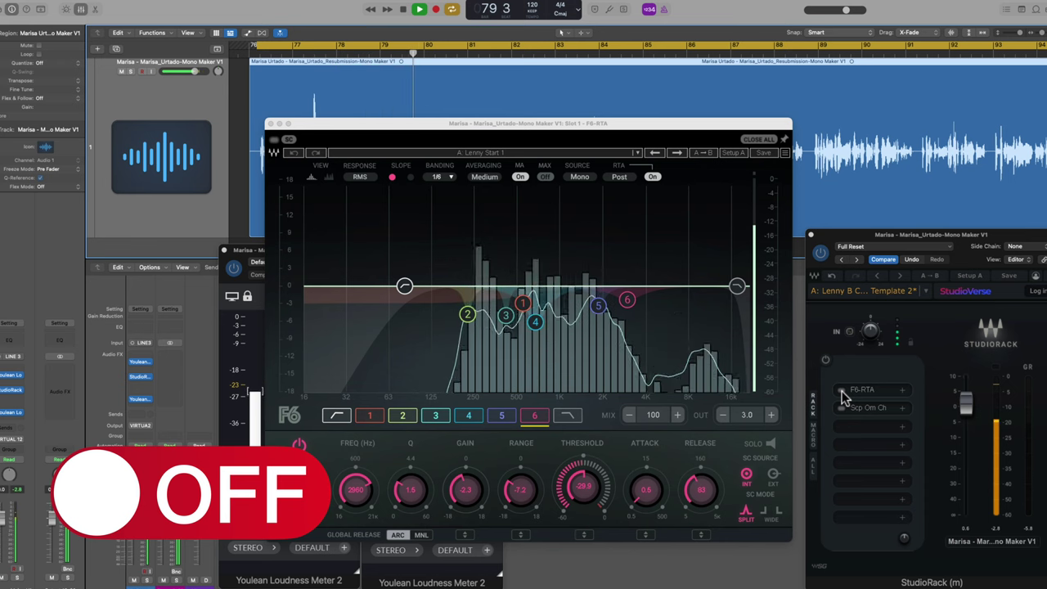
click(843, 392)
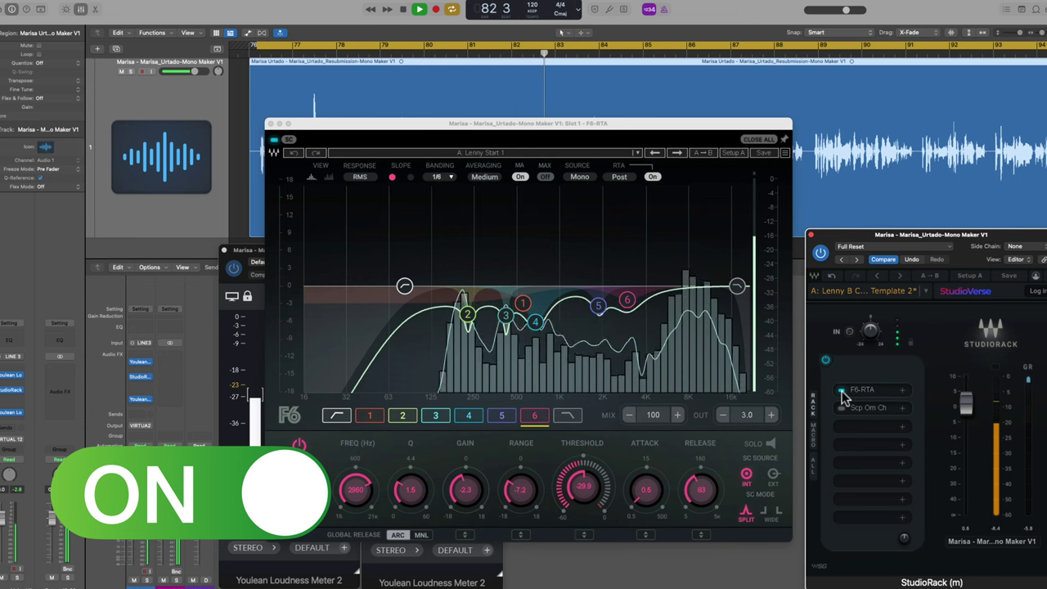
click(843, 391)
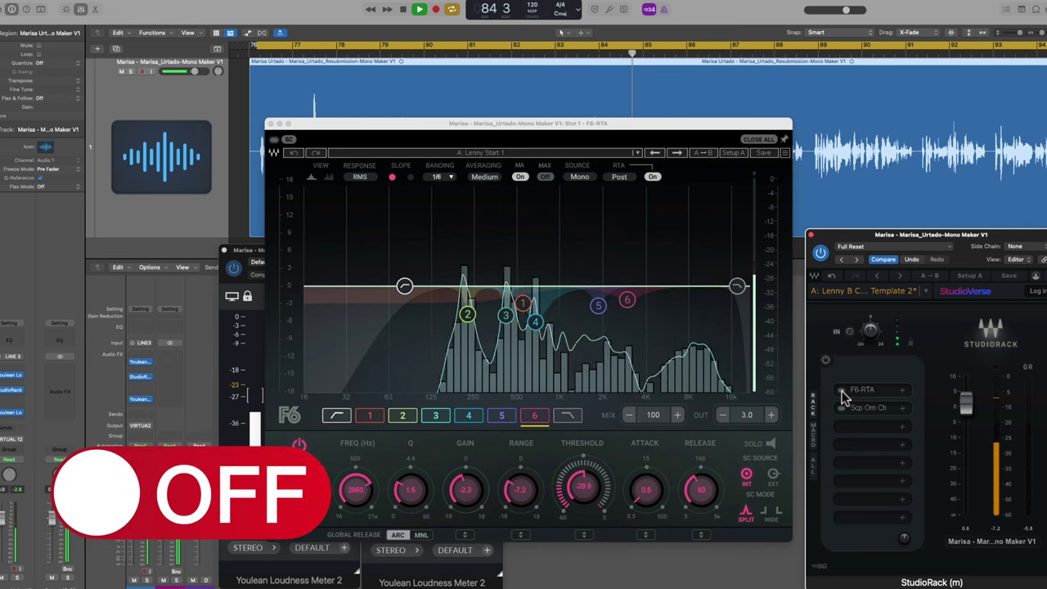
click(843, 393)
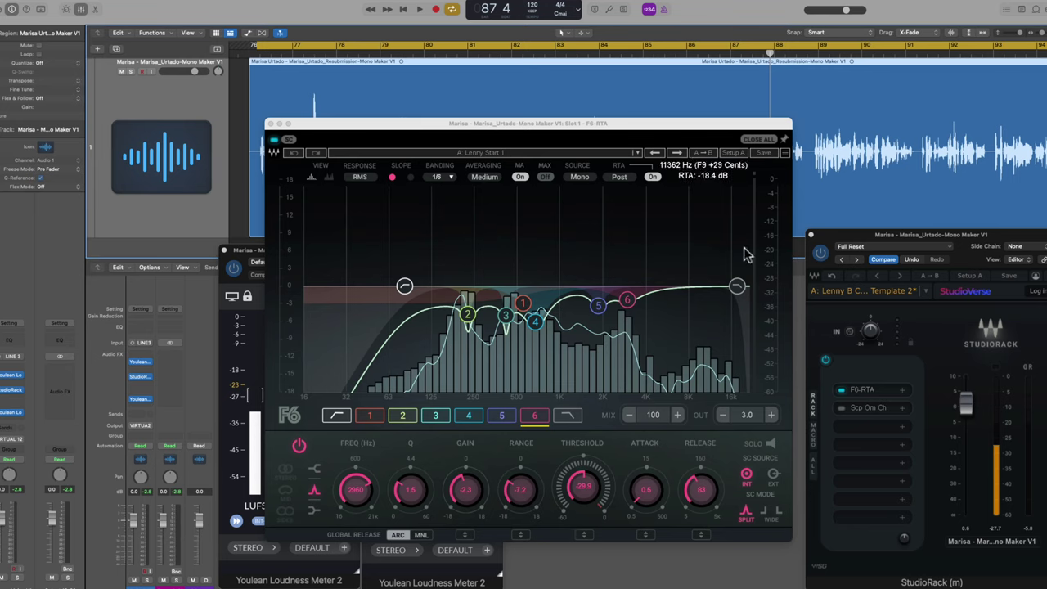
Step: Bypass the F6-RTA, replay the vocal loop, and toggle the plugin during playback to compare again, leaving it on
click(842, 393)
key(space)
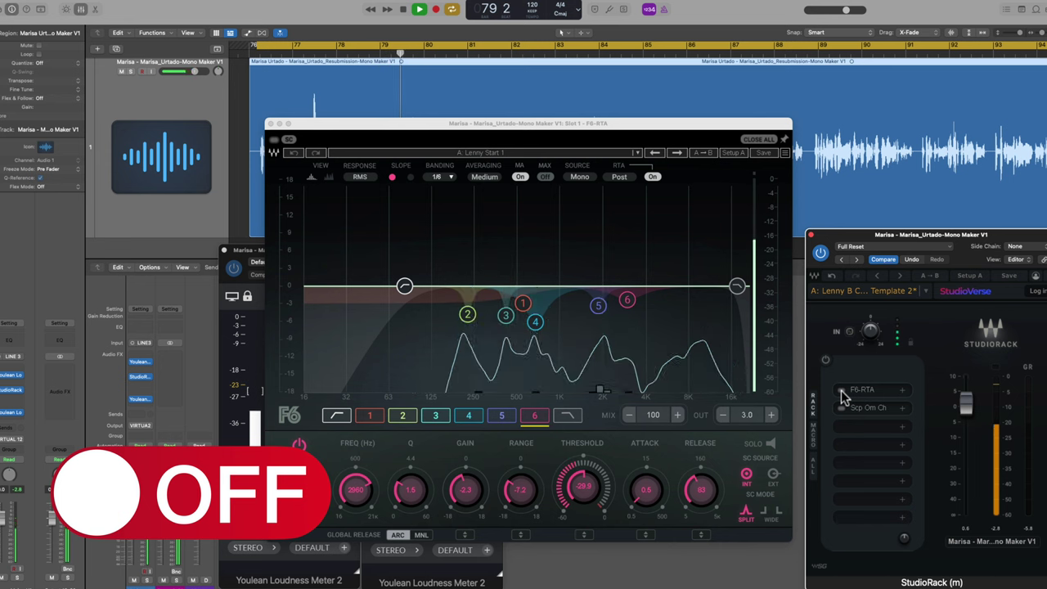
click(842, 392)
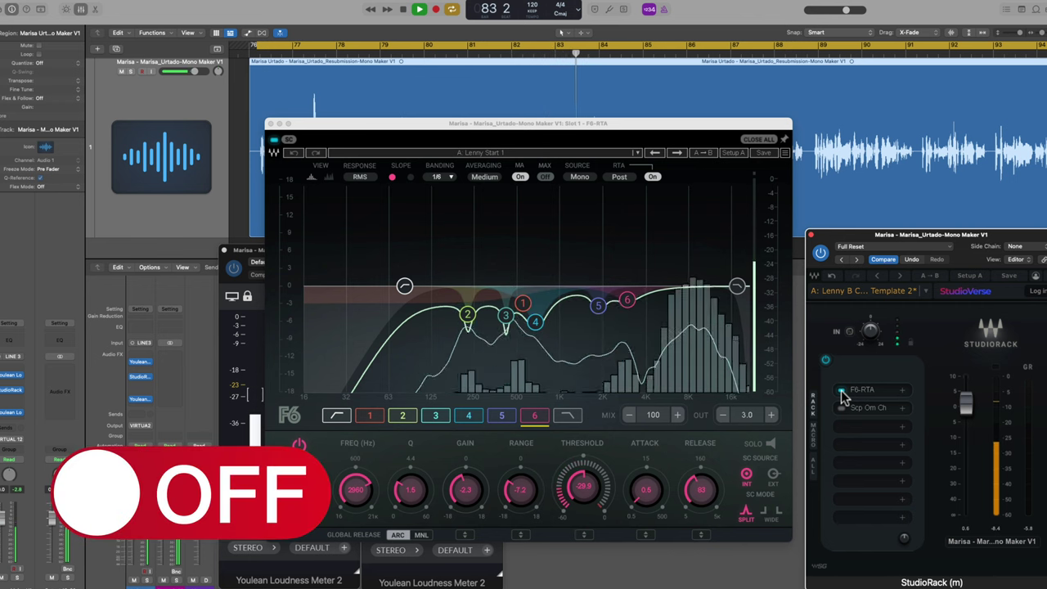
click(843, 393)
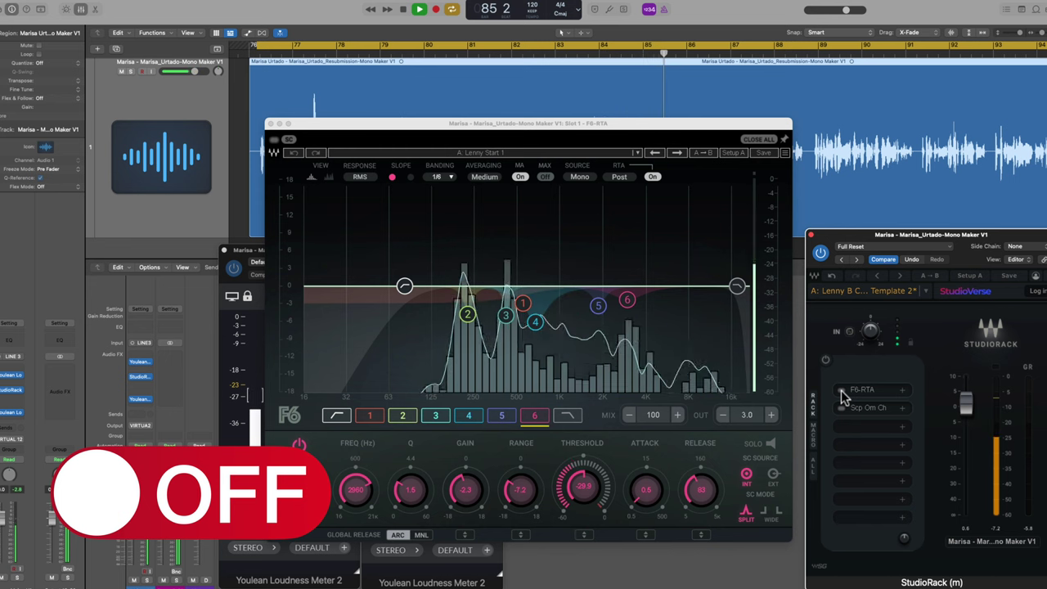
click(842, 392)
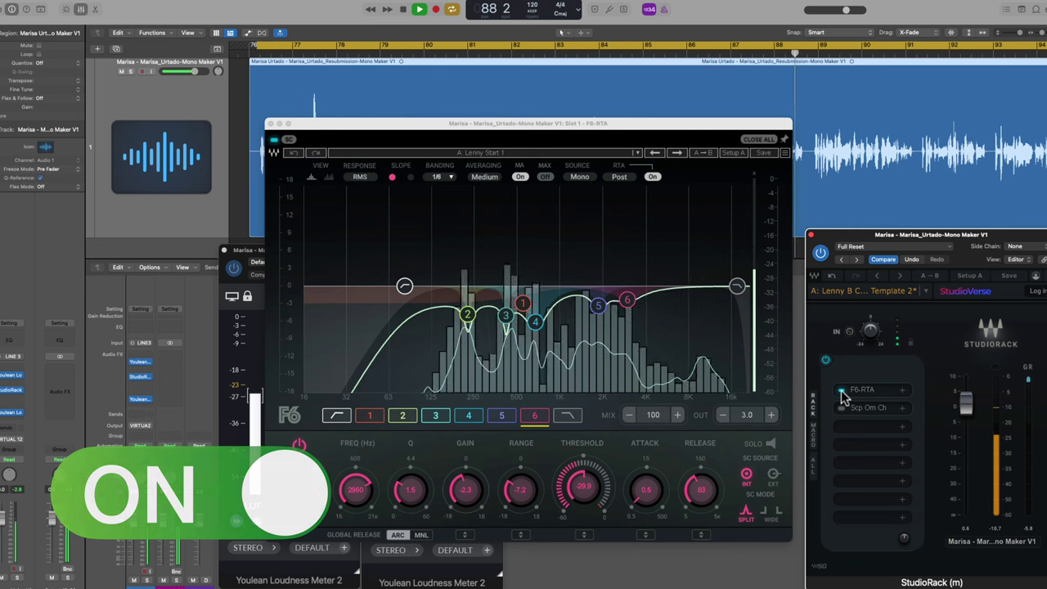
Step: Enable the Scheps Omni Channel in the rack and open it to inspect its saturation and gate threshold settings
drag(634, 133, 647, 140)
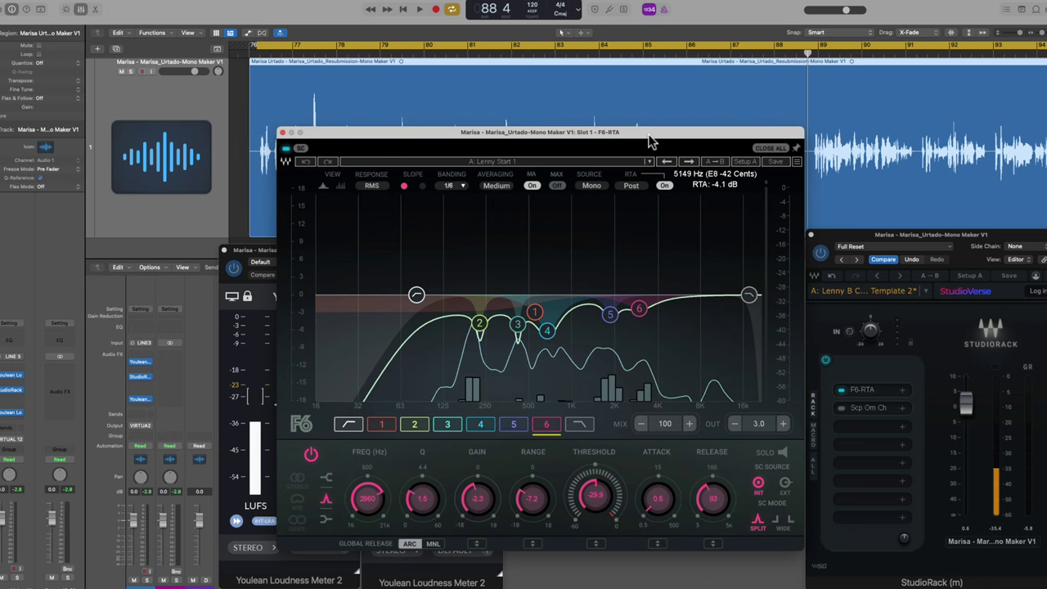
mouse_move(646, 141)
mouse_down()
mouse_move(627, 141)
mouse_move(631, 154)
mouse_move(637, 148)
mouse_up()
click(855, 409)
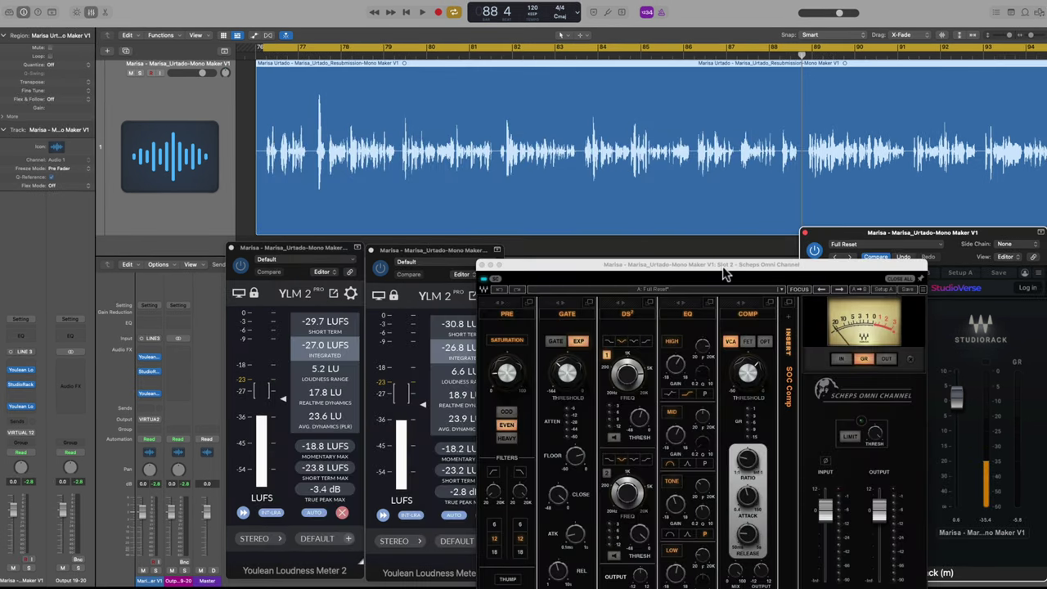
drag(724, 274, 583, 184)
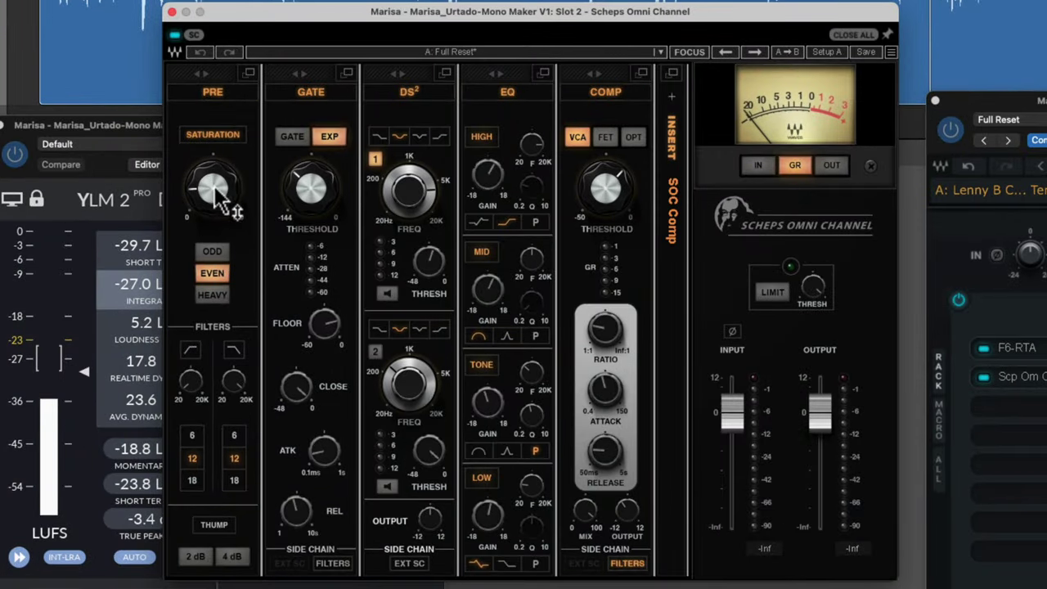
mouse_move(223, 193)
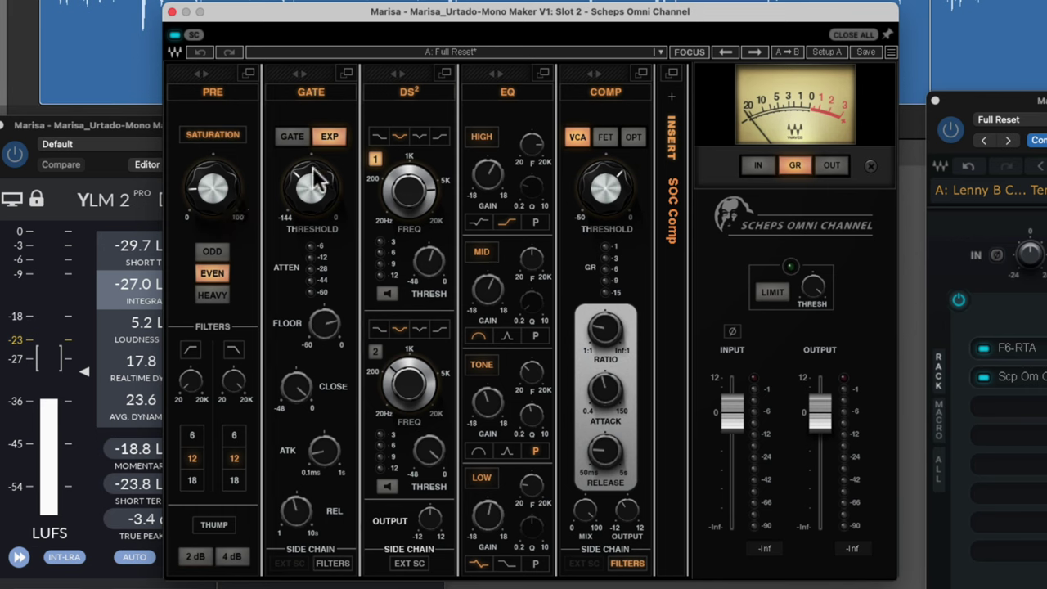
drag(319, 180, 322, 214)
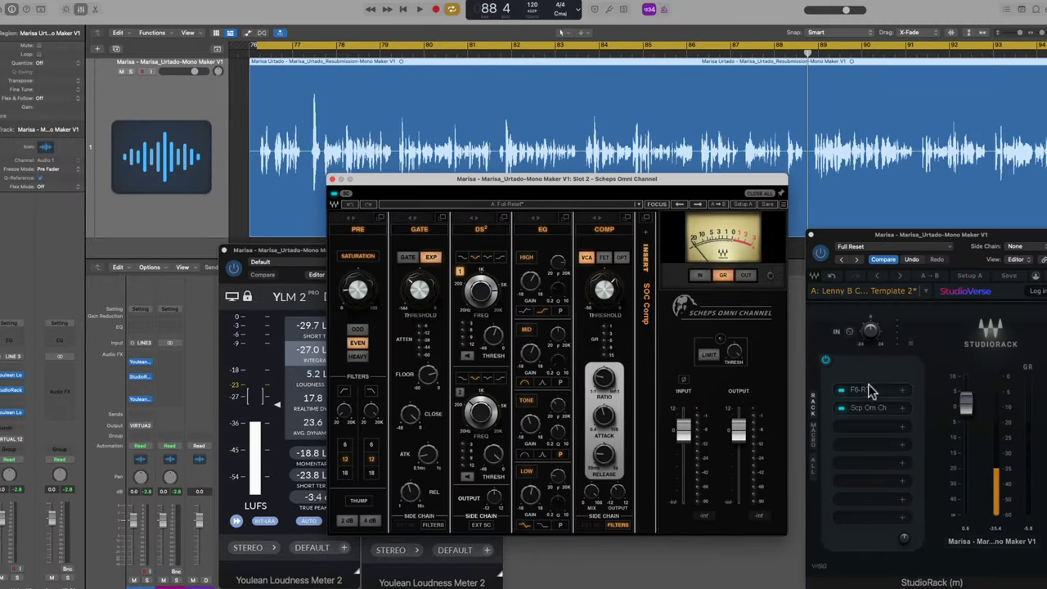
Step: Reopen the F6-RTA from the rack and move its window up so the whole equalizer can be viewed
click(868, 384)
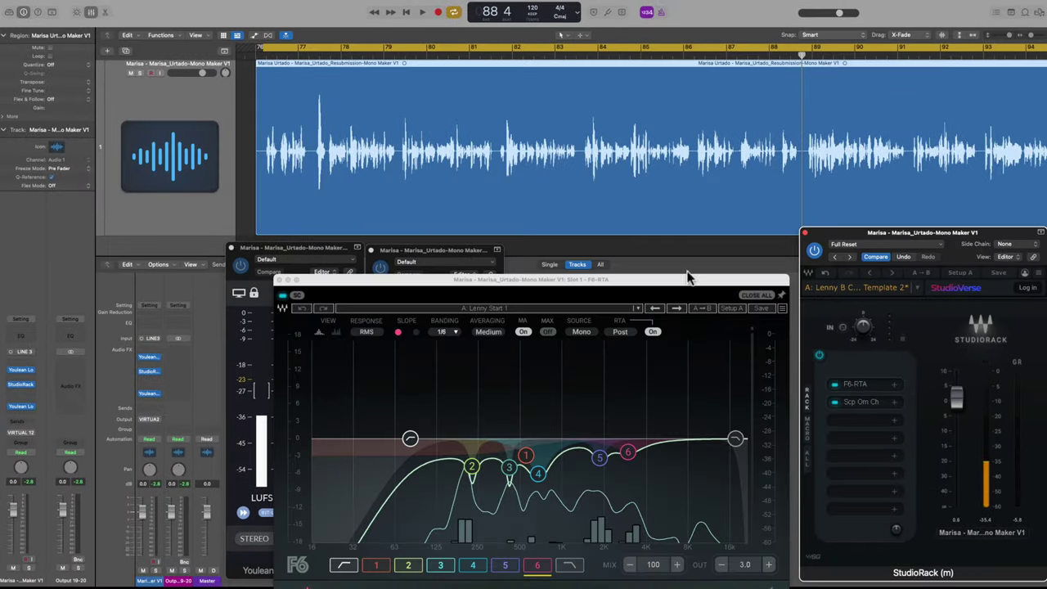
drag(687, 278, 725, 82)
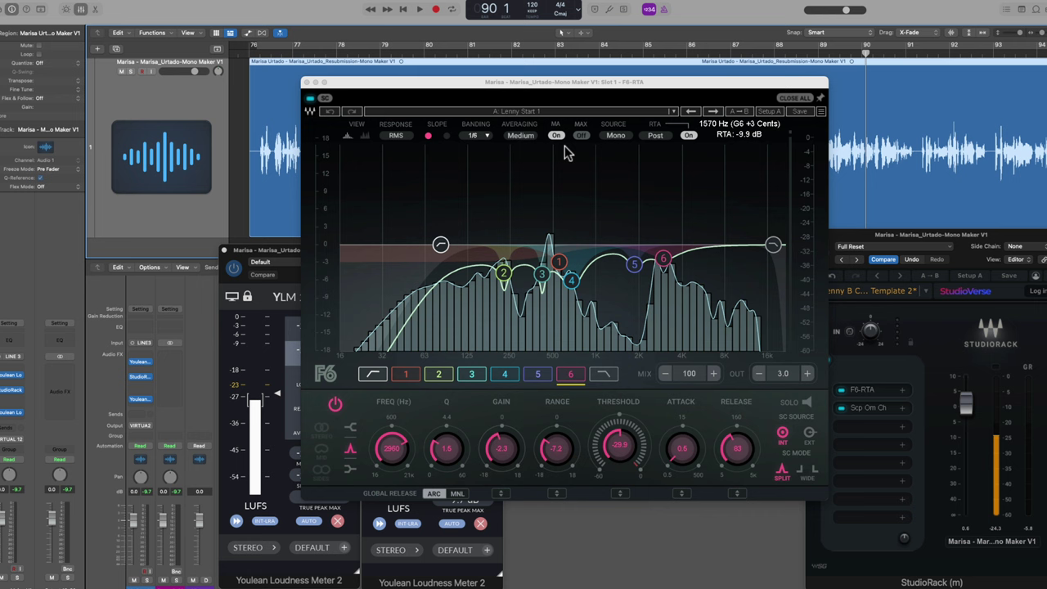
Step: Reopen the Scheps Omni Channel and inspect the gain and frequency settings of its high, mid, tone and low EQ bands
click(869, 408)
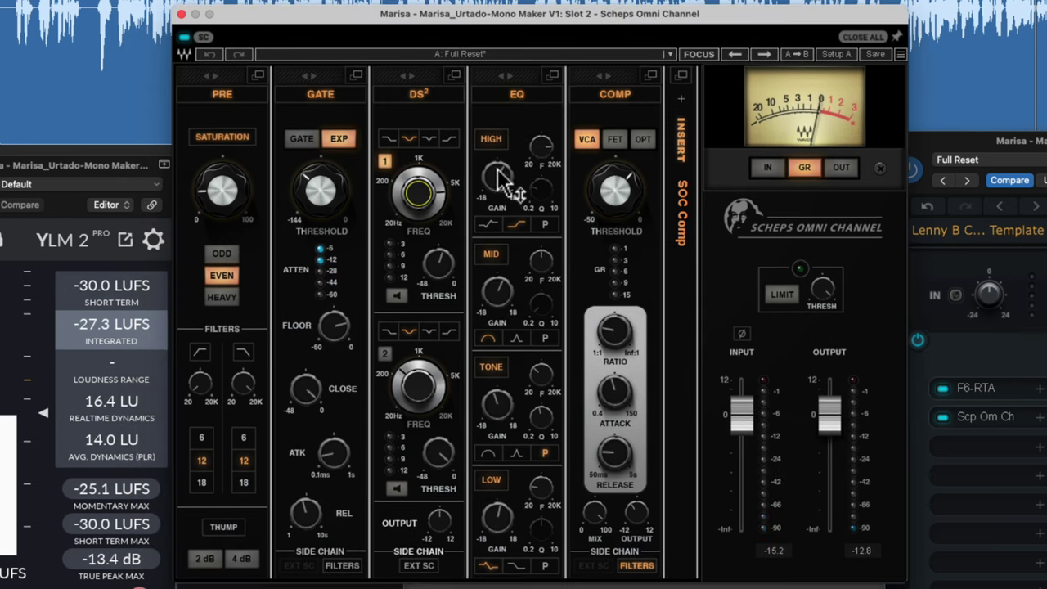
mouse_move(505, 194)
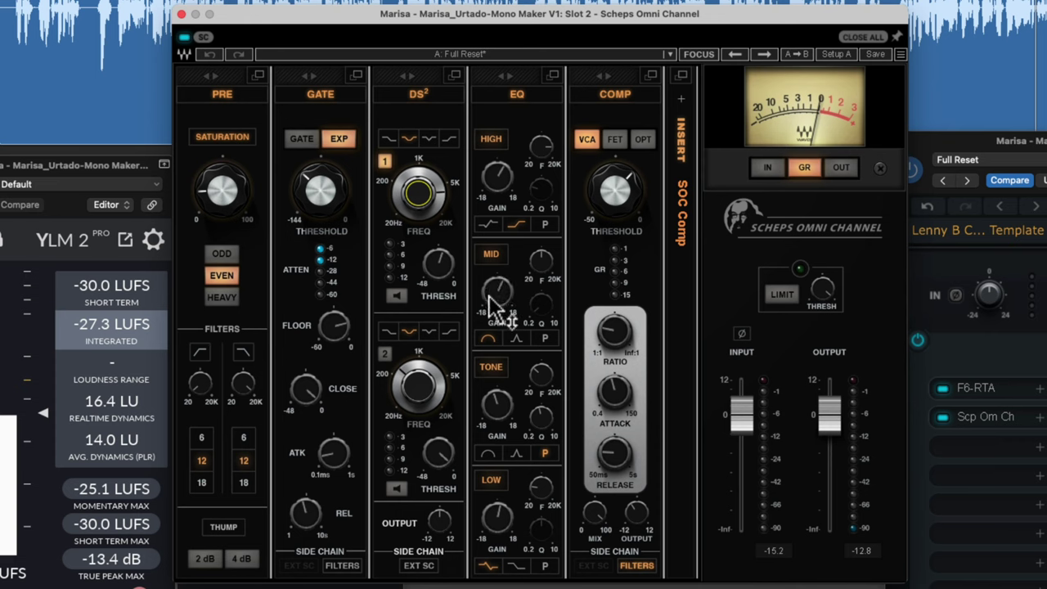
click(539, 266)
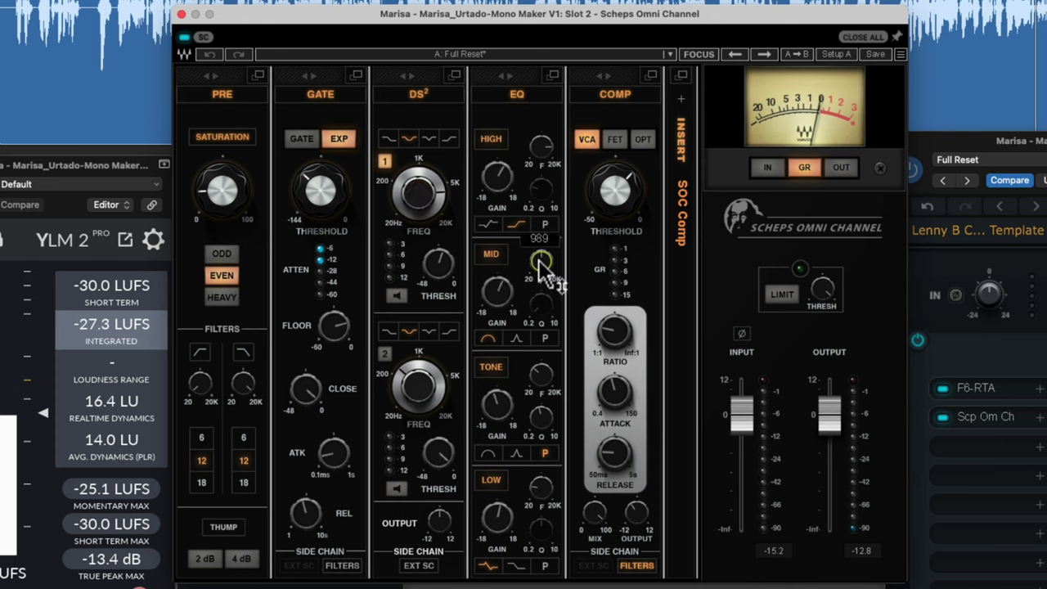
click(495, 398)
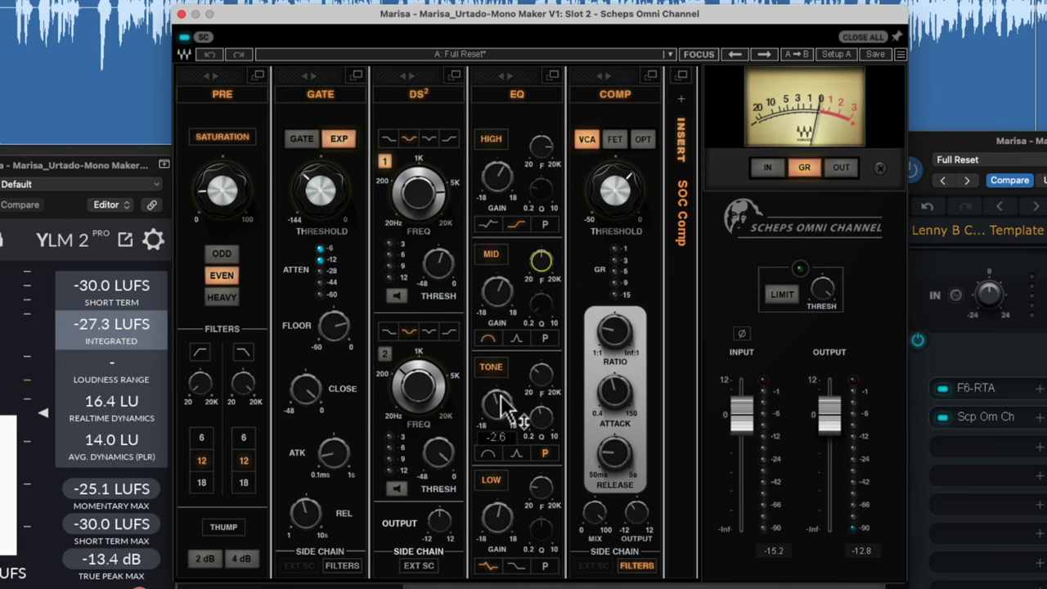
click(538, 379)
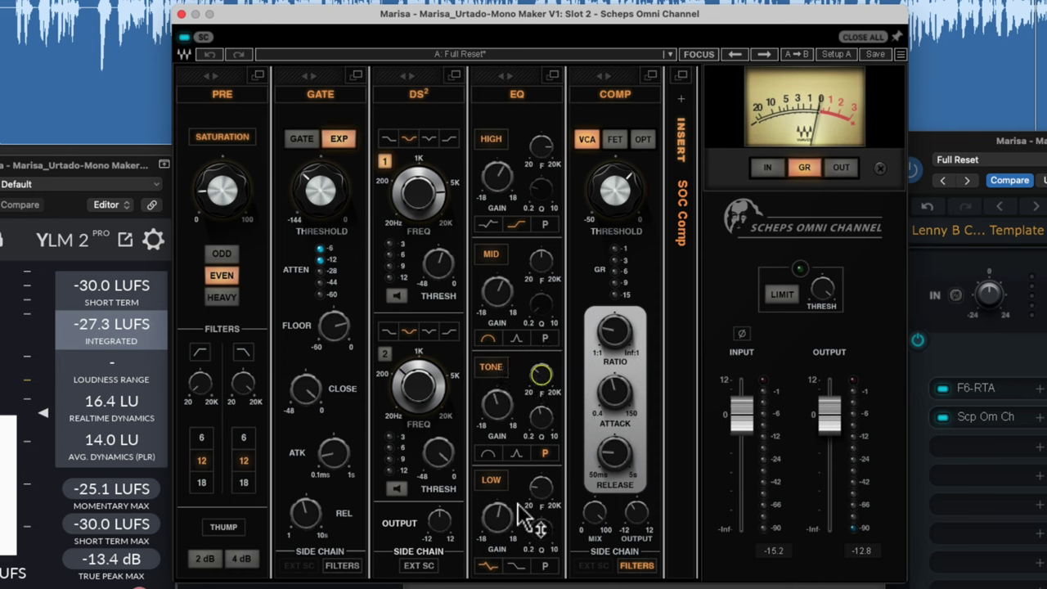
click(541, 489)
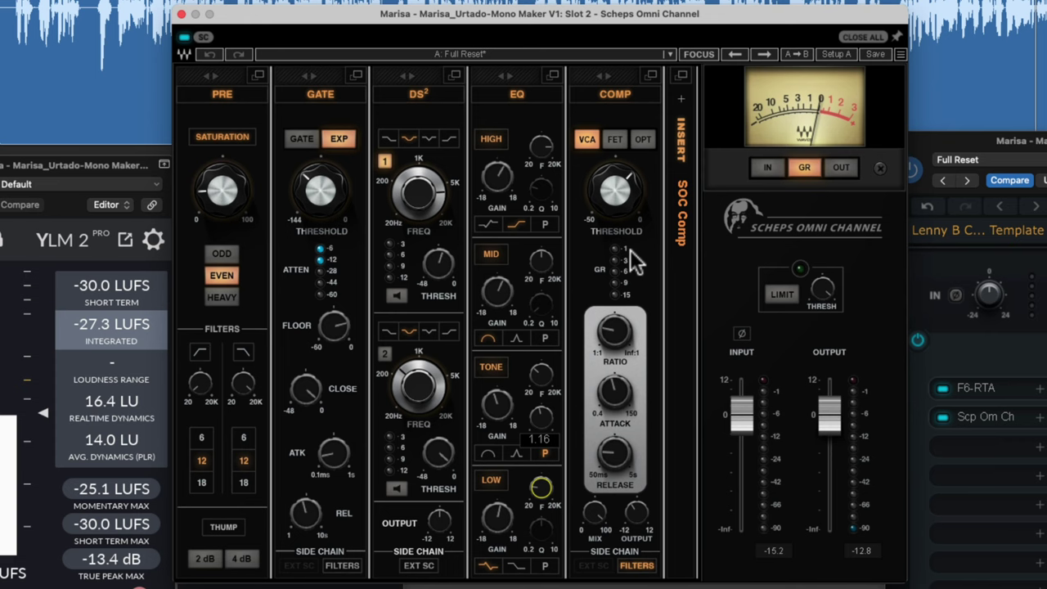
Step: Expand the inserted SOC Comp module to view its compressor settings, and return to the full channel strip
click(682, 75)
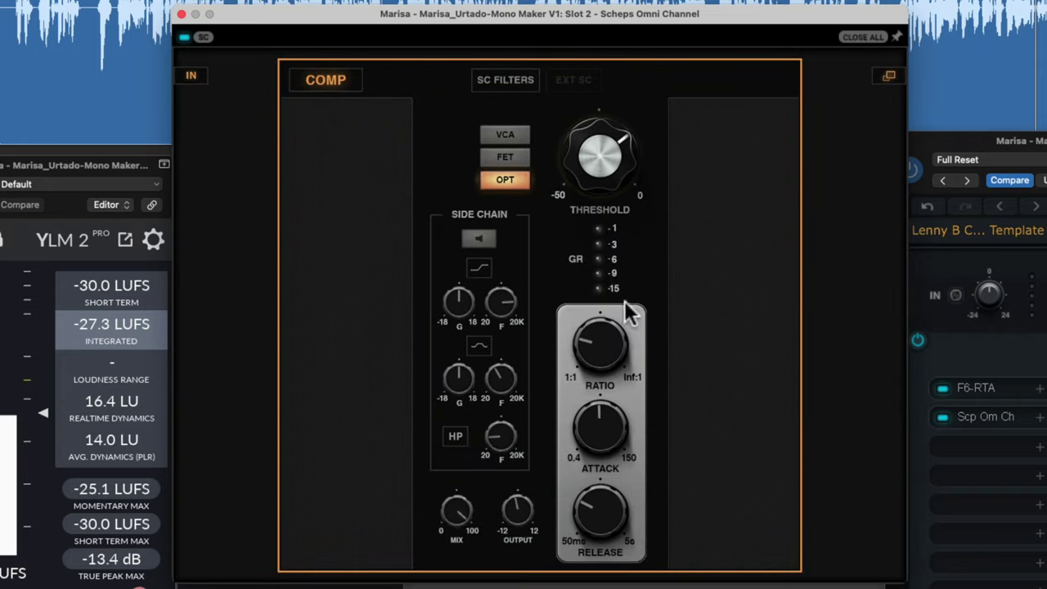
click(882, 76)
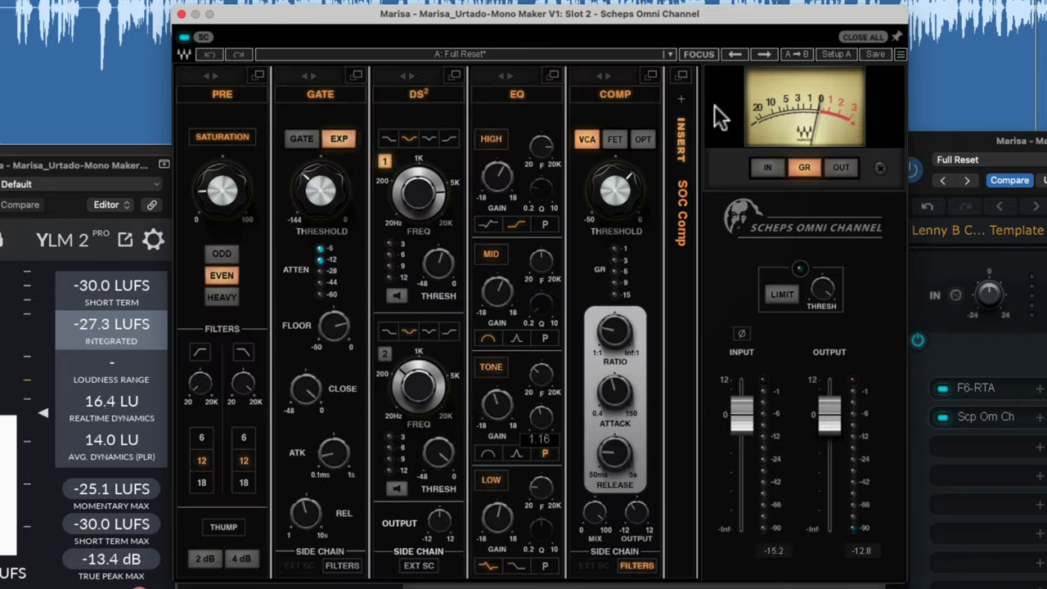
Step: Bypass the Scheps Omni Channel, play the vocal from bar 82, and re-enable the plugin during playback to compare
click(943, 417)
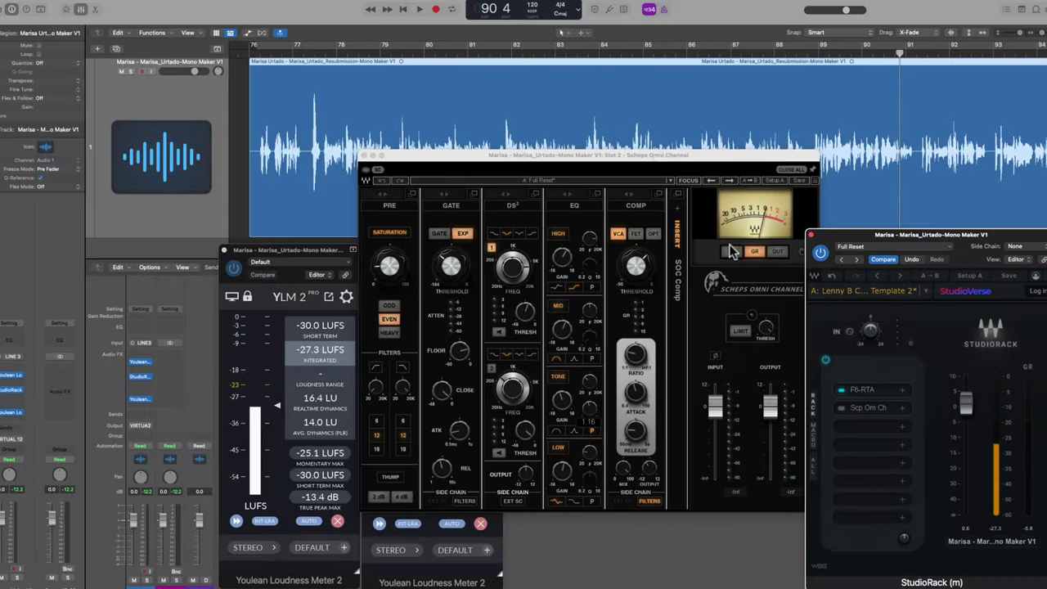
click(529, 55)
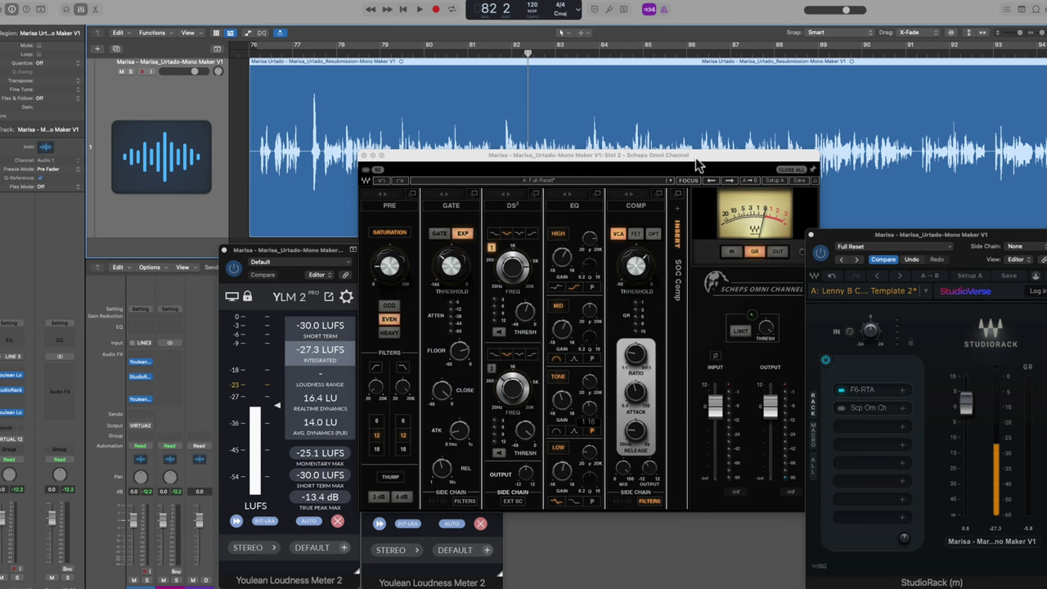
drag(697, 155, 677, 235)
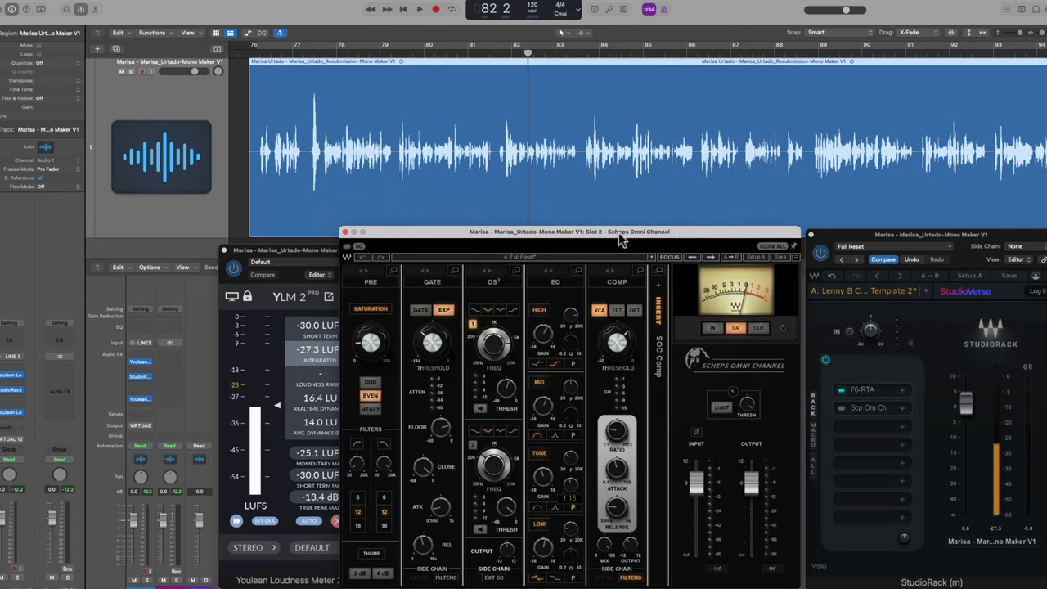
key(space)
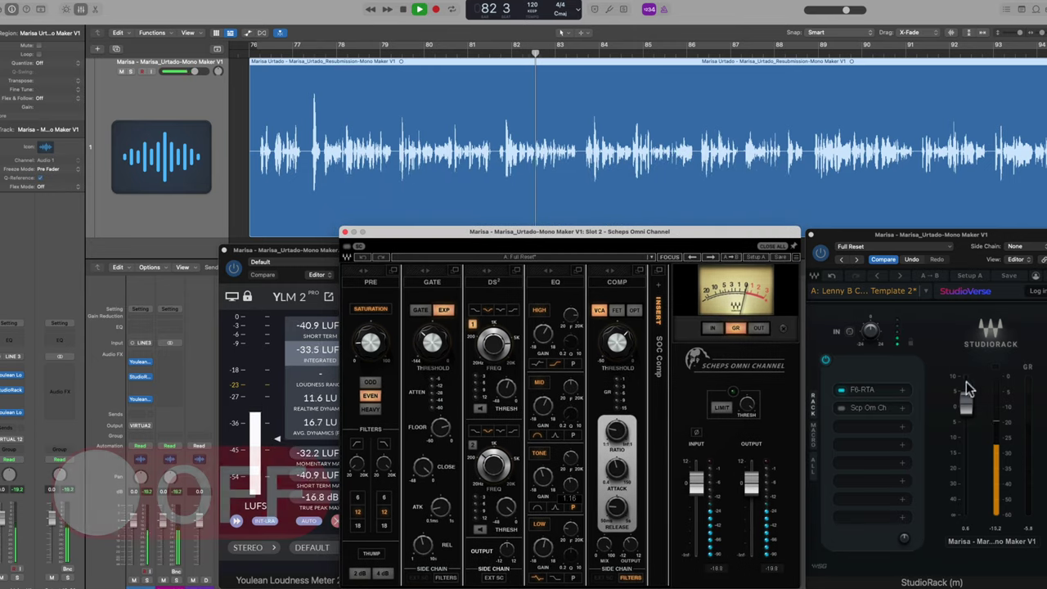
click(842, 409)
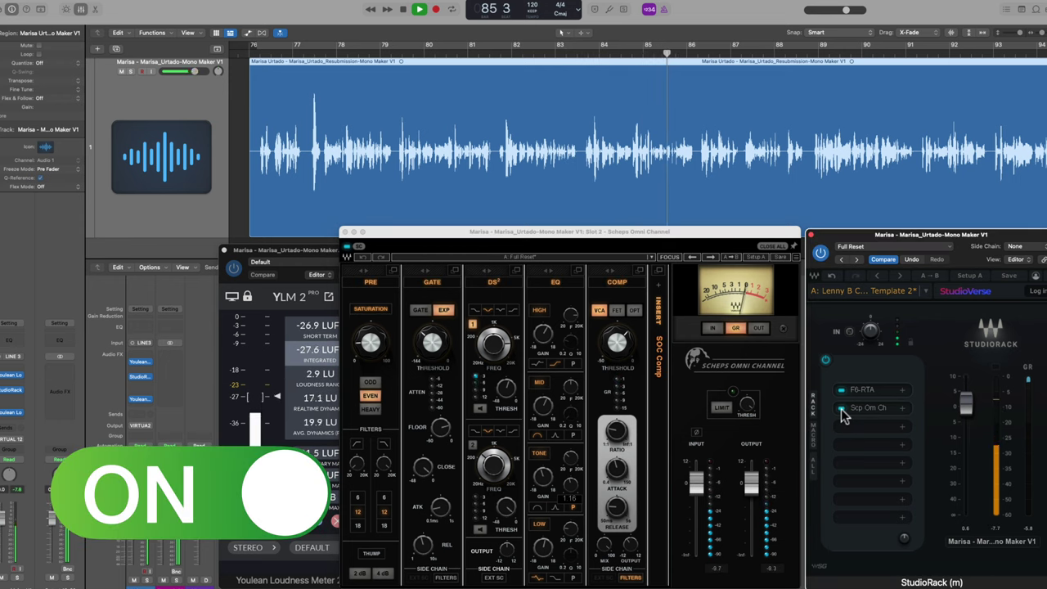